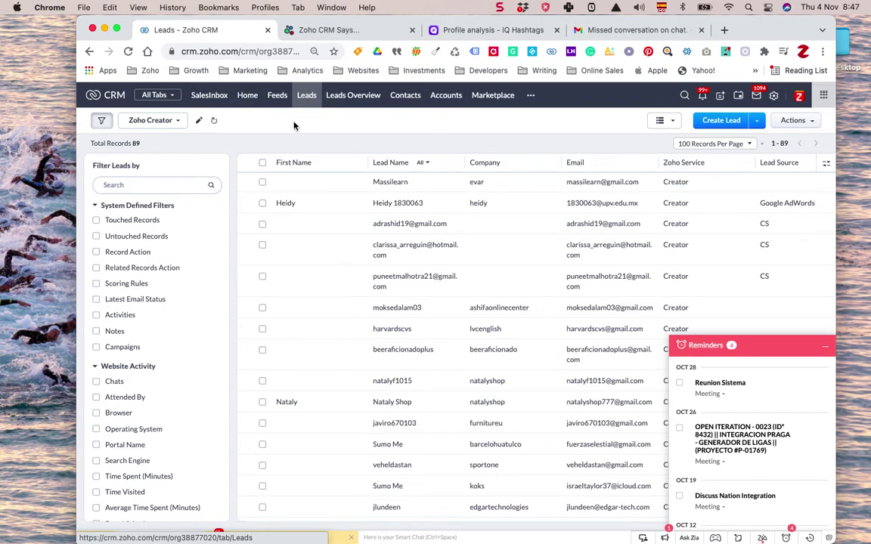
Collapse the reminders panel and switch the leads list to the All Leads public view
{"action": "left_click", "coordinate": [827, 350]}
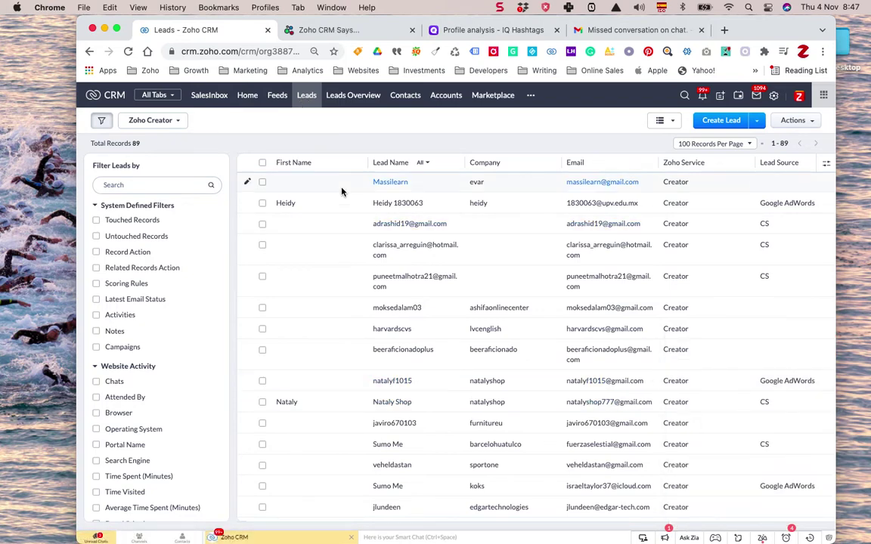
{"action": "left_click", "coordinate": [179, 122]}
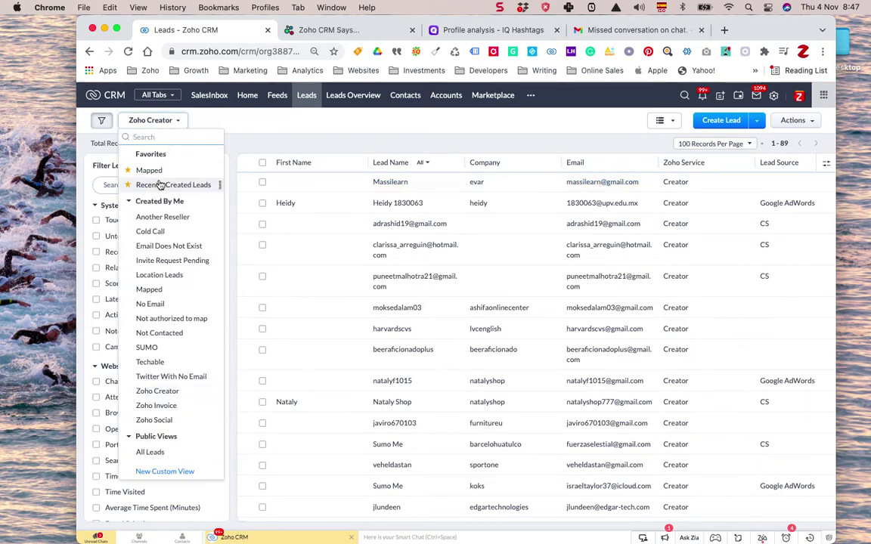
{"action": "scroll", "coordinate": [155, 249], "scroll_direction": "down", "scroll_amount": 3}
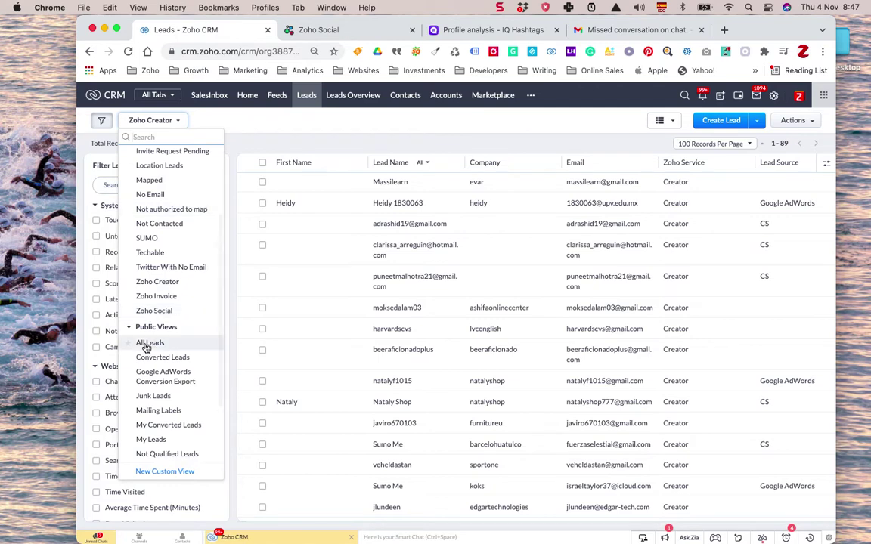
{"action": "left_click", "coordinate": [146, 345]}
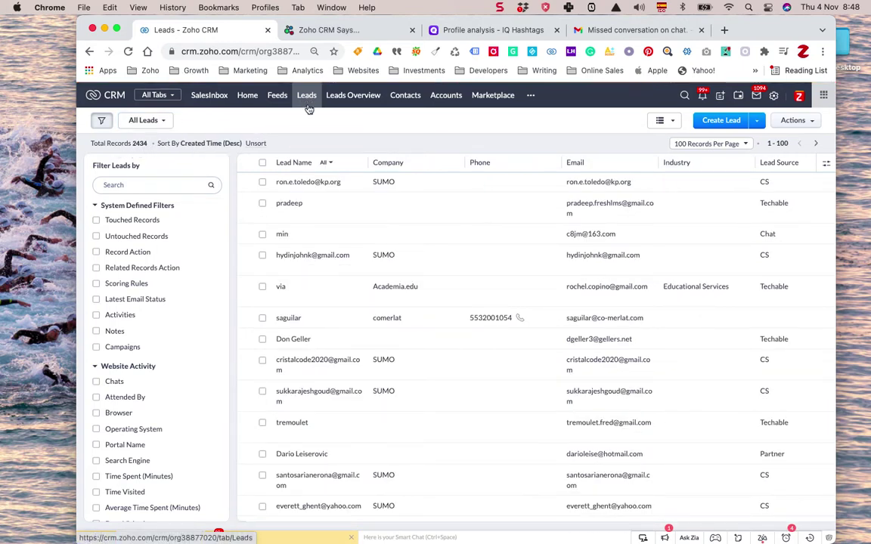
Select every lead on the first page of All Leads and clear the selection again
{"action": "left_click", "coordinate": [262, 163]}
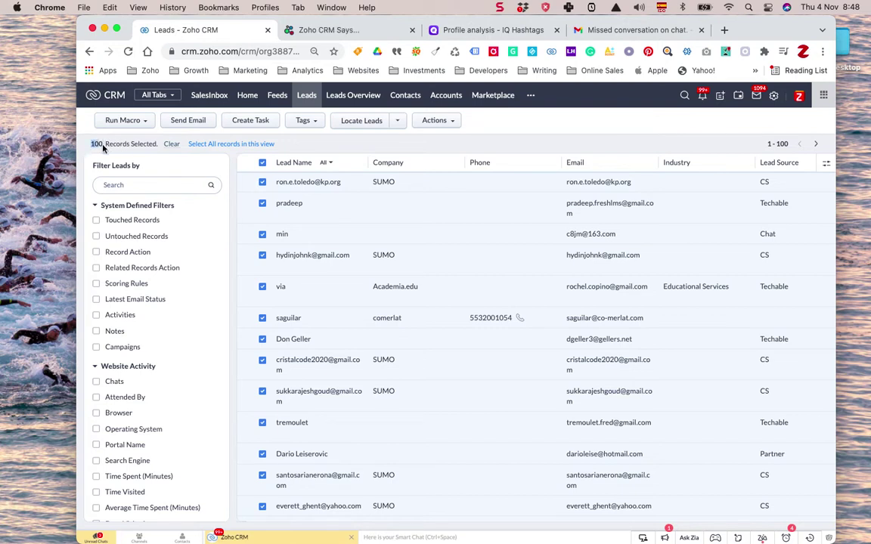
{"action": "left_click_drag", "start_coordinate": [91, 144], "coordinate": [103, 146]}
{"action": "left_click", "coordinate": [263, 164]}
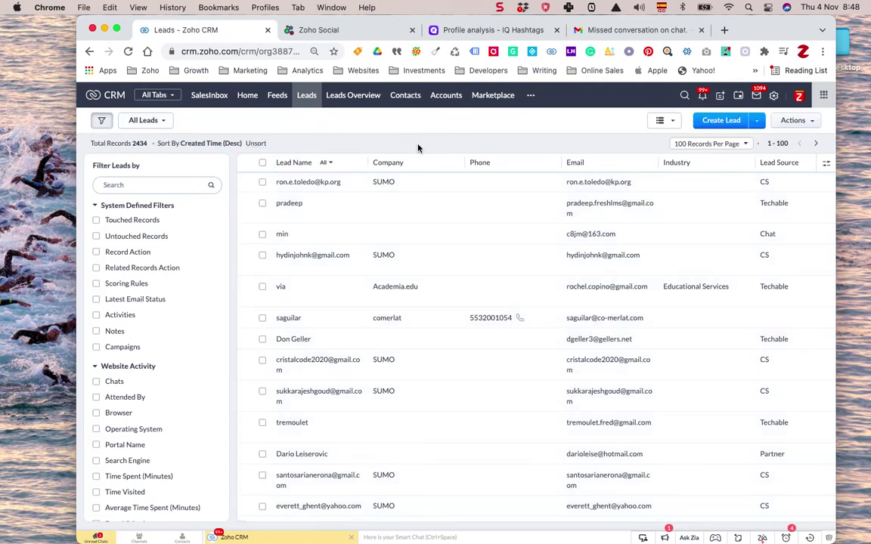
Switch the leads list to the Invite Request Pending custom view
{"action": "left_click", "coordinate": [164, 122]}
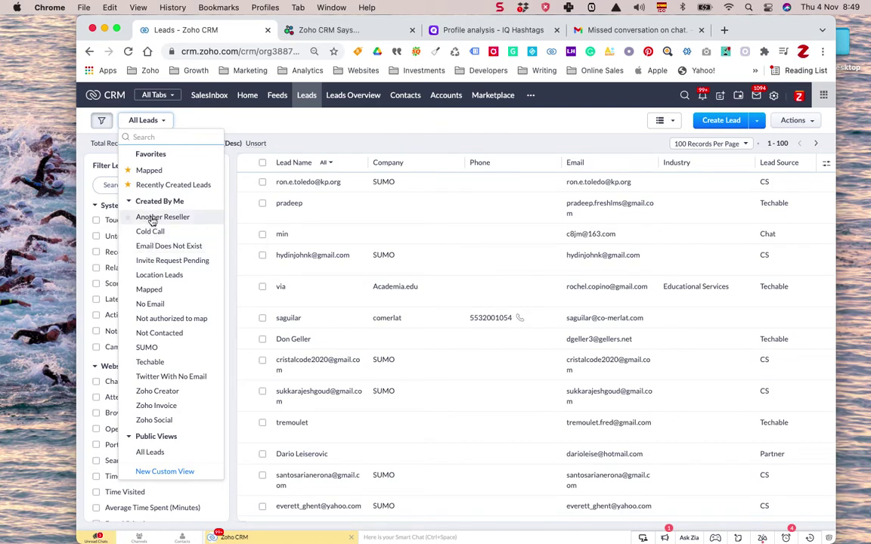
{"action": "scroll", "coordinate": [156, 387], "scroll_direction": "down", "scroll_amount": 2}
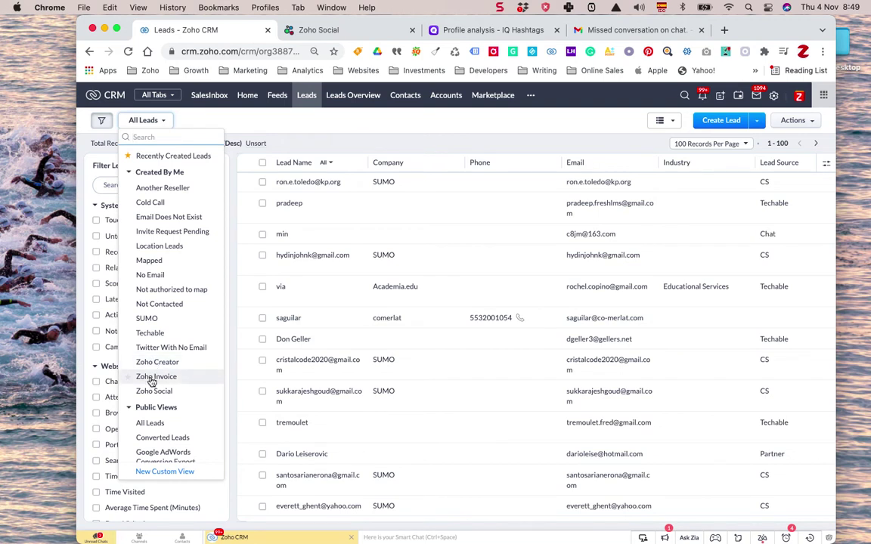
{"action": "left_click", "coordinate": [150, 333]}
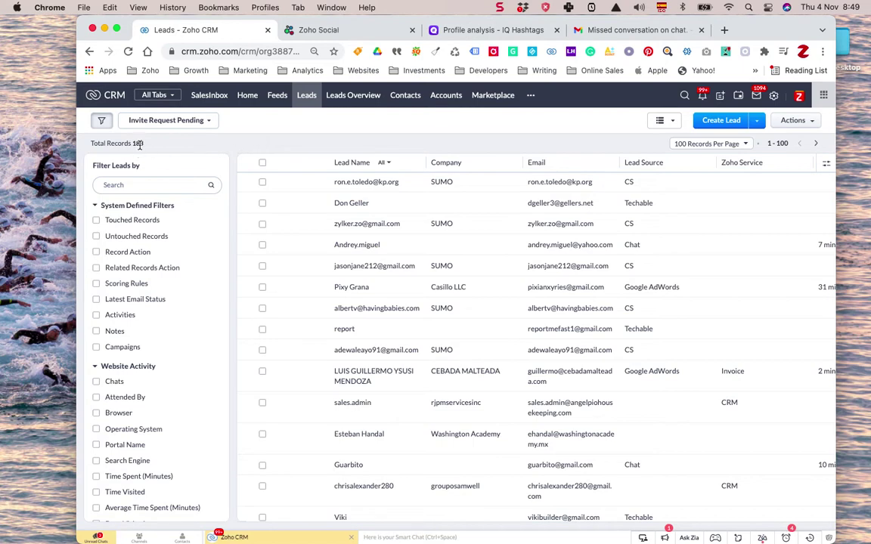
Select all leads on the first page and start a mass email to them with the Zoho Creator YouTube template
{"action": "left_click", "coordinate": [263, 165]}
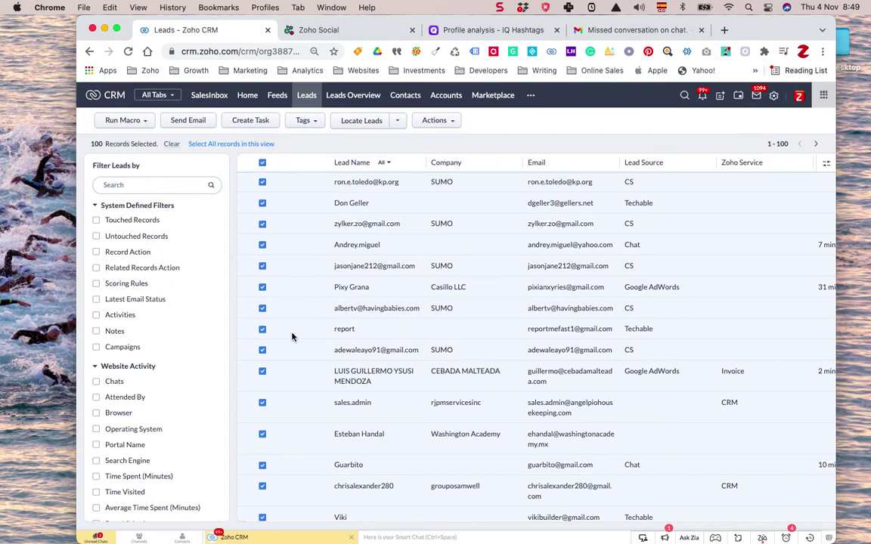
{"action": "left_click", "coordinate": [188, 122]}
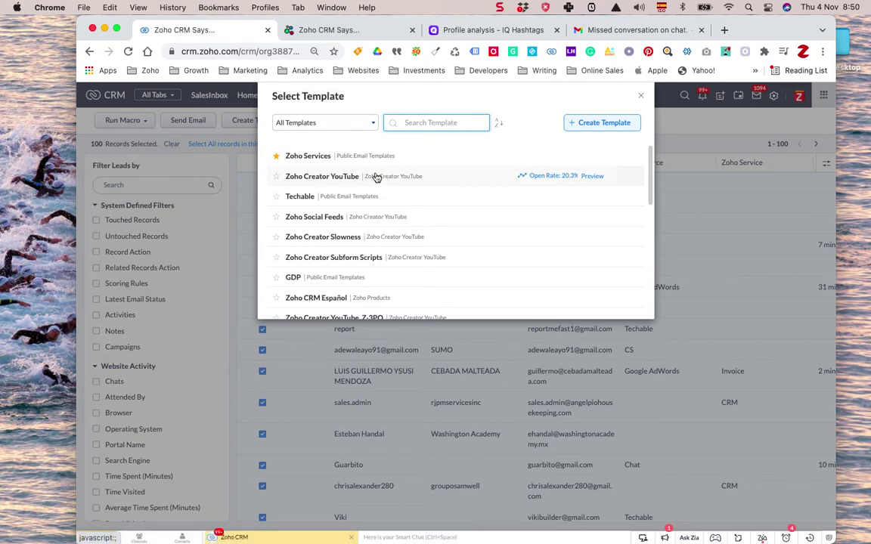
{"action": "left_click", "coordinate": [316, 176]}
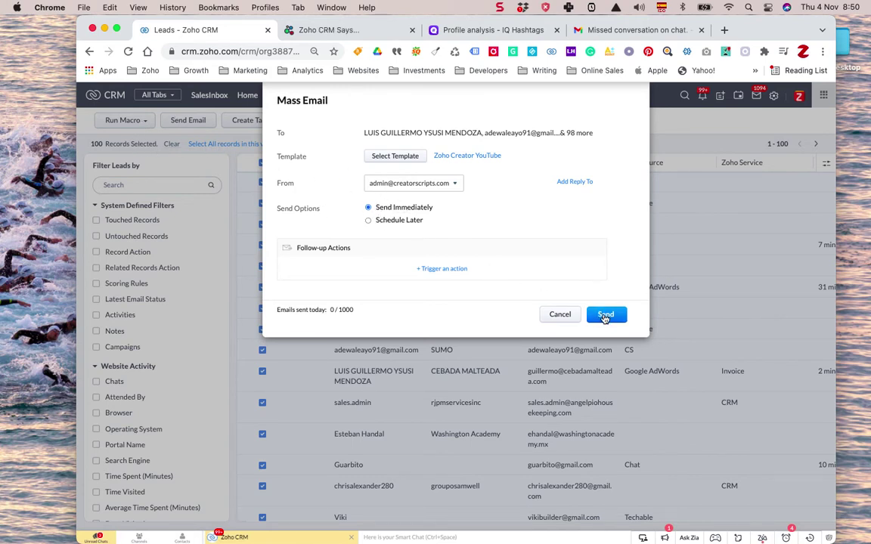
Check the available follow-up triggers and send the mass email immediately without any follow-up action
{"action": "left_click", "coordinate": [441, 273]}
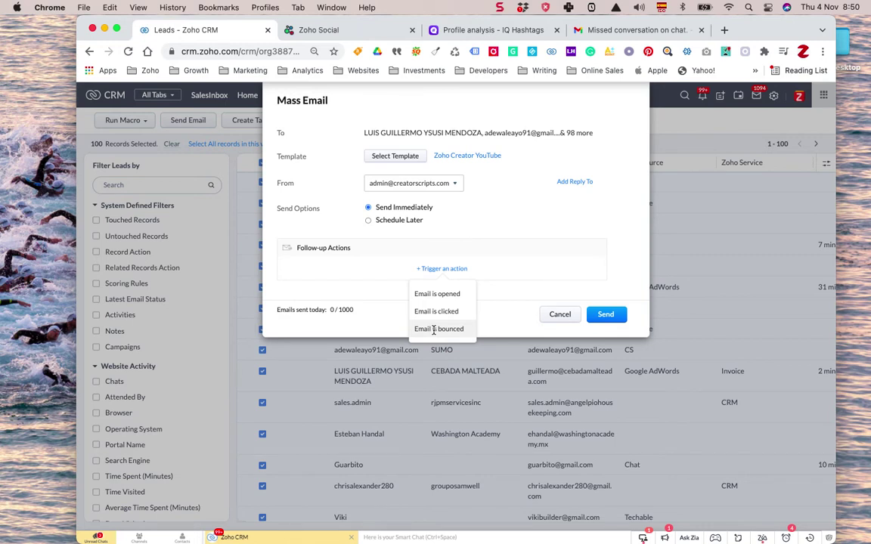
{"action": "left_click", "coordinate": [461, 199]}
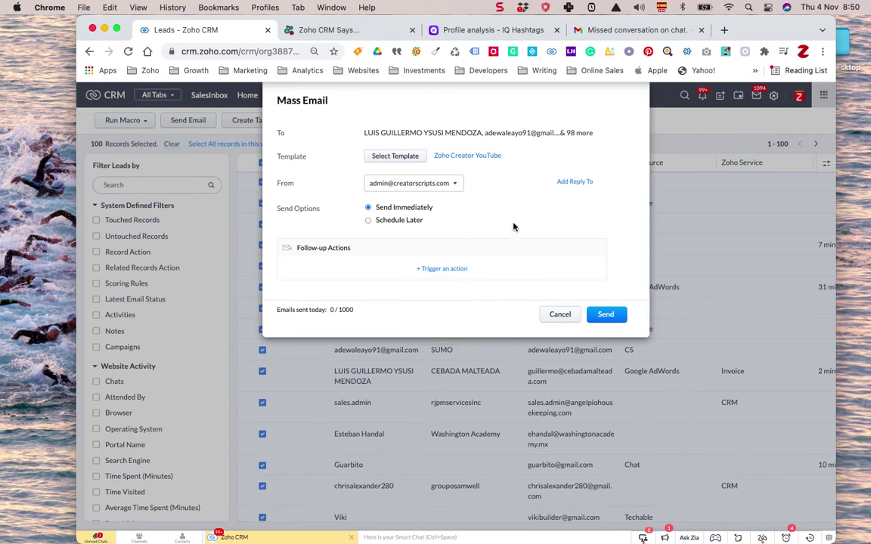
{"action": "left_click", "coordinate": [607, 316]}
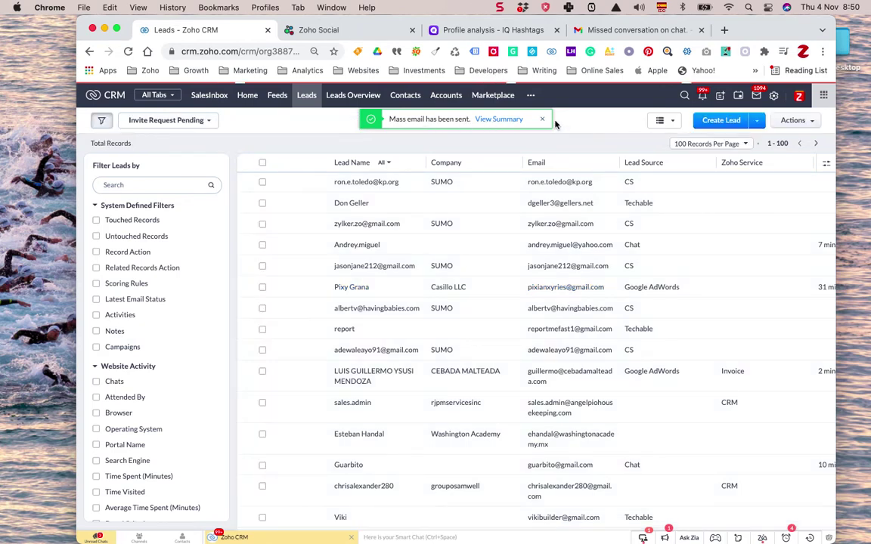
{"action": "left_click", "coordinate": [543, 120]}
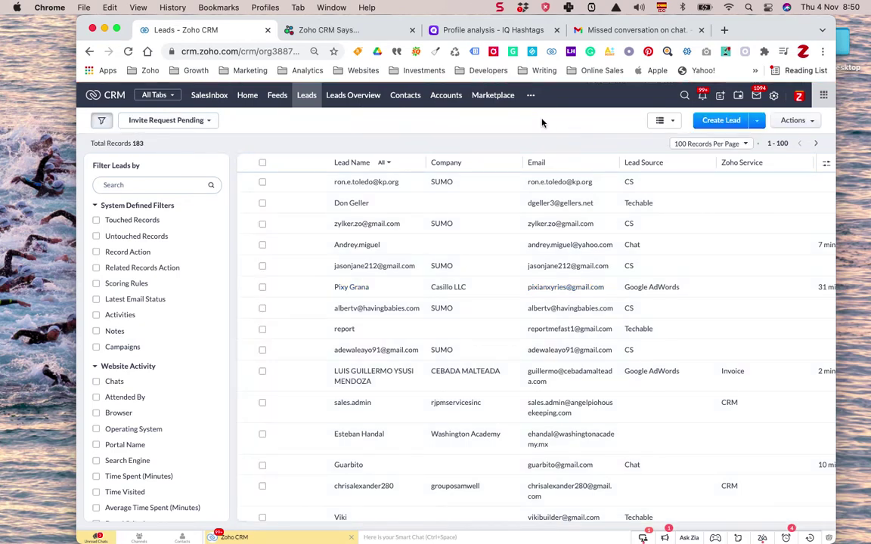
Select all leads on the second page of the view and start a mass email with the Zoho Creator YouTube template
{"action": "left_click", "coordinate": [816, 144]}
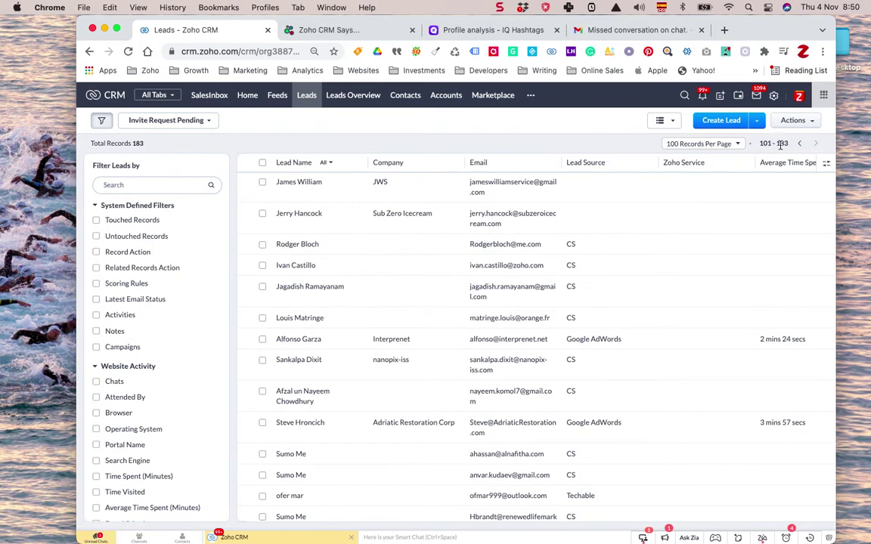
{"action": "left_click", "coordinate": [262, 163]}
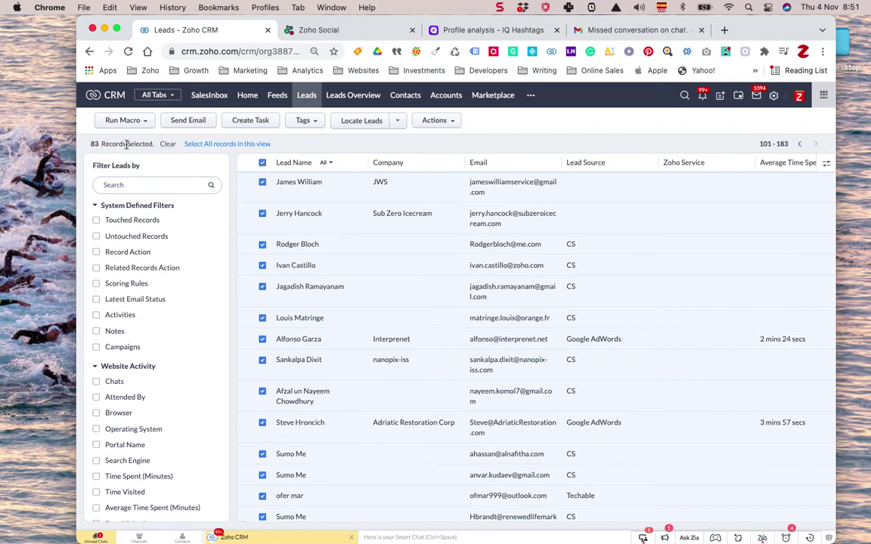
{"action": "left_click", "coordinate": [195, 121]}
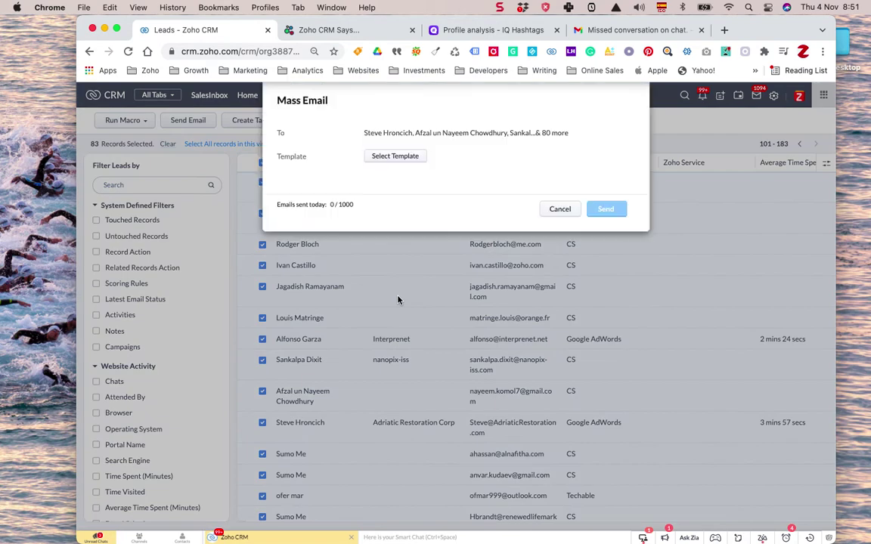
{"action": "left_click", "coordinate": [396, 159]}
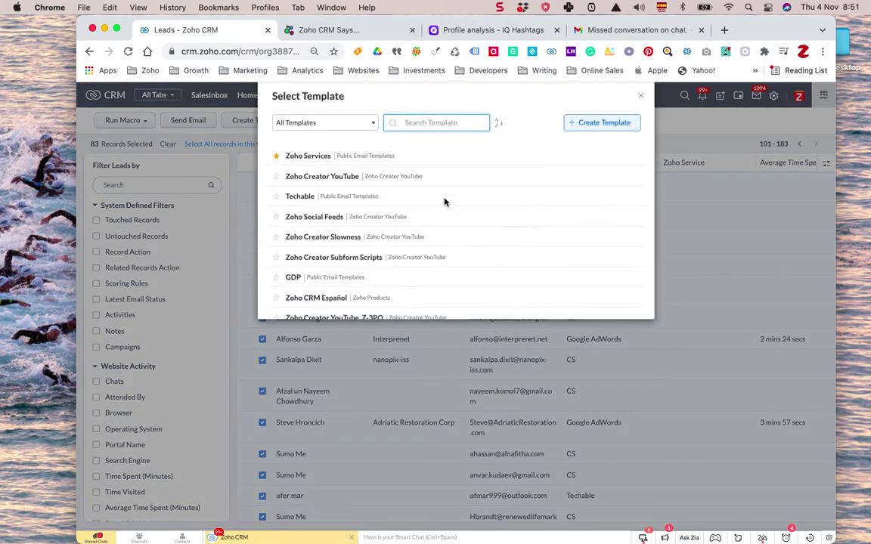
{"action": "left_click", "coordinate": [317, 177]}
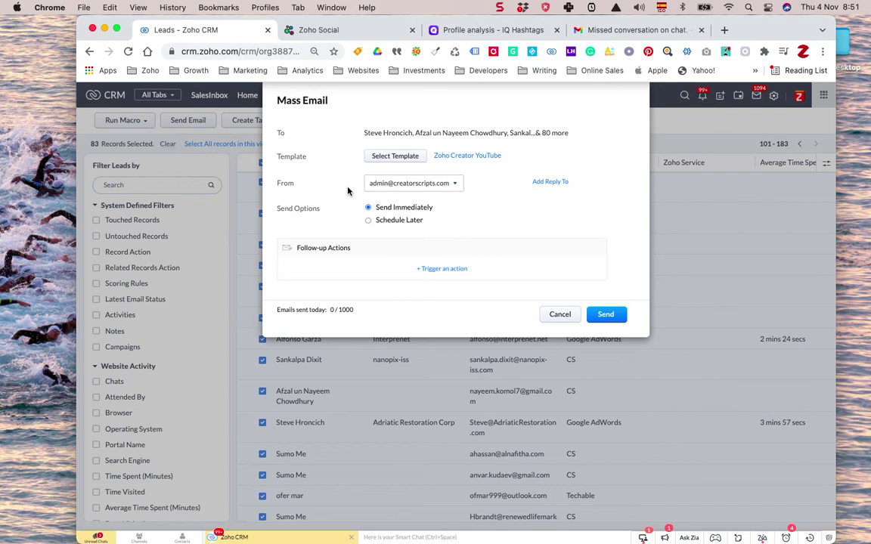
Choose a later send time on 04/11/2021 for the second-page mass email and schedule it
{"action": "left_click", "coordinate": [369, 221]}
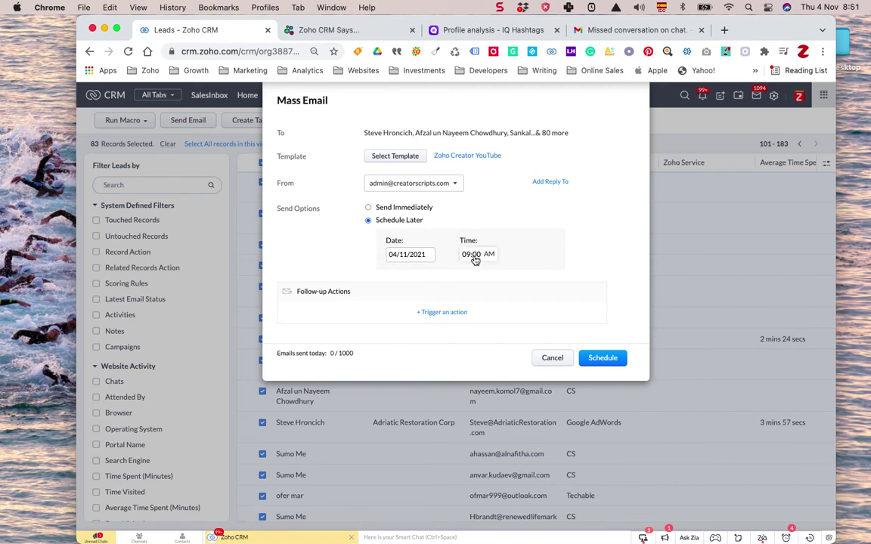
{"action": "left_click", "coordinate": [474, 257]}
{"action": "left_click", "coordinate": [476, 284]}
{"action": "left_click", "coordinate": [603, 358]}
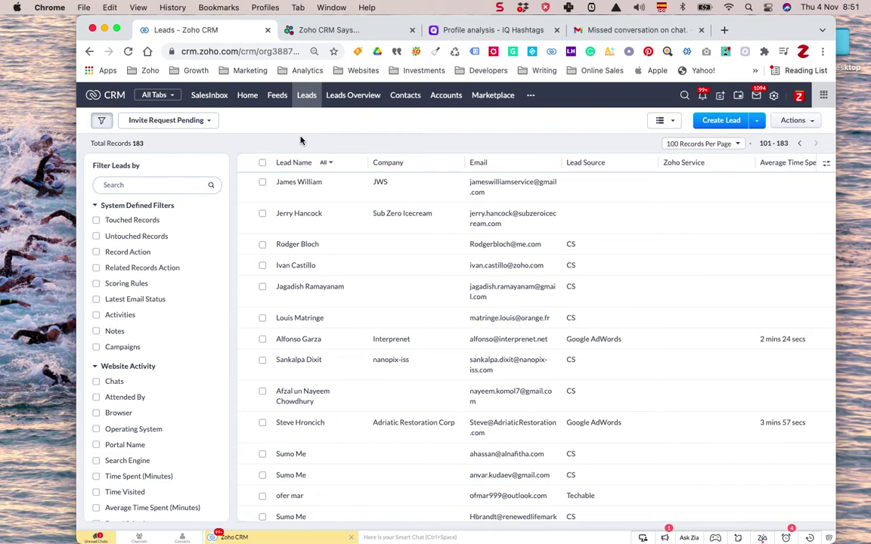
{"action": "left_click", "coordinate": [208, 125]}
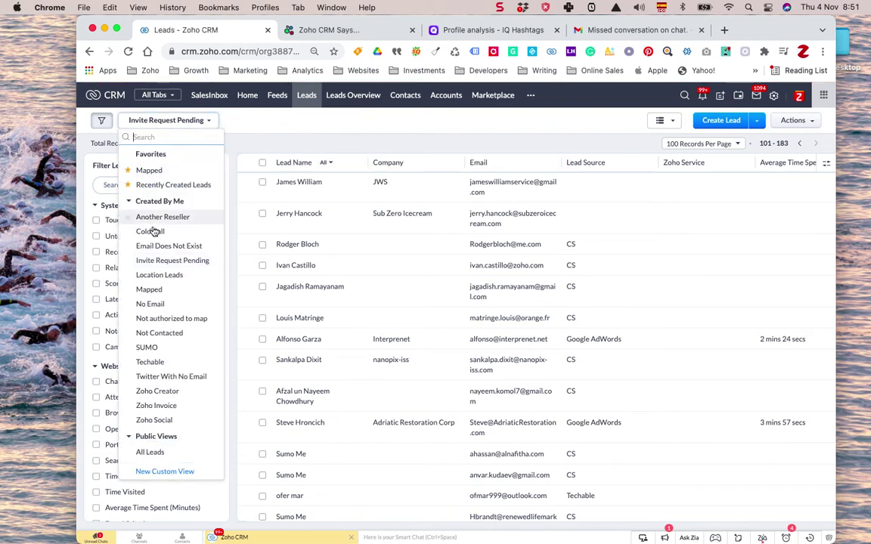
{"action": "scroll", "coordinate": [162, 341], "scroll_direction": "down", "scroll_amount": 2}
{"action": "scroll", "coordinate": [170, 332], "scroll_direction": "up", "scroll_amount": 2}
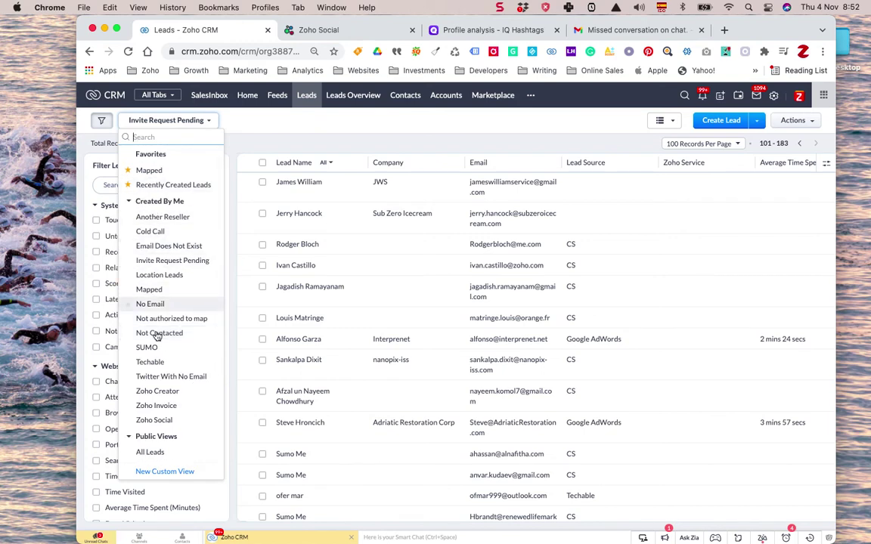
{"action": "scroll", "coordinate": [157, 403], "scroll_direction": "down", "scroll_amount": 5}
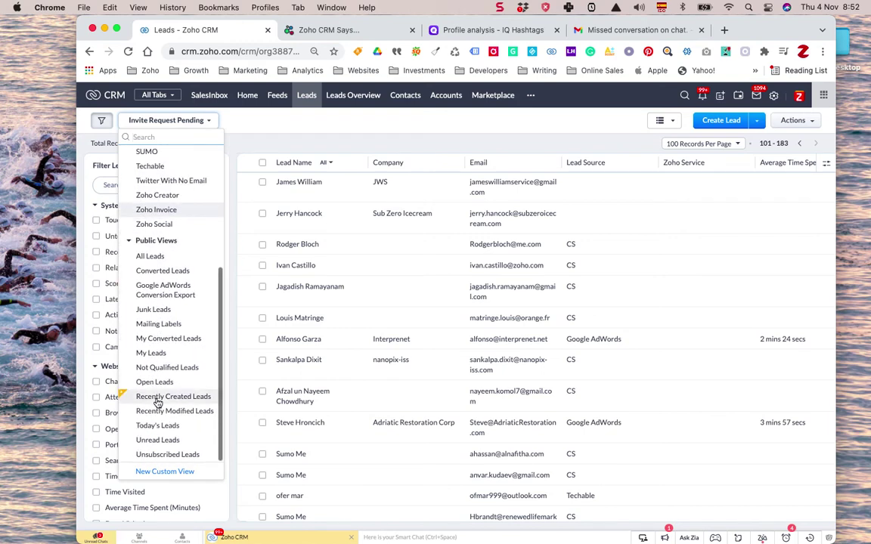
{"action": "scroll", "coordinate": [157, 402], "scroll_direction": "up", "scroll_amount": 5}
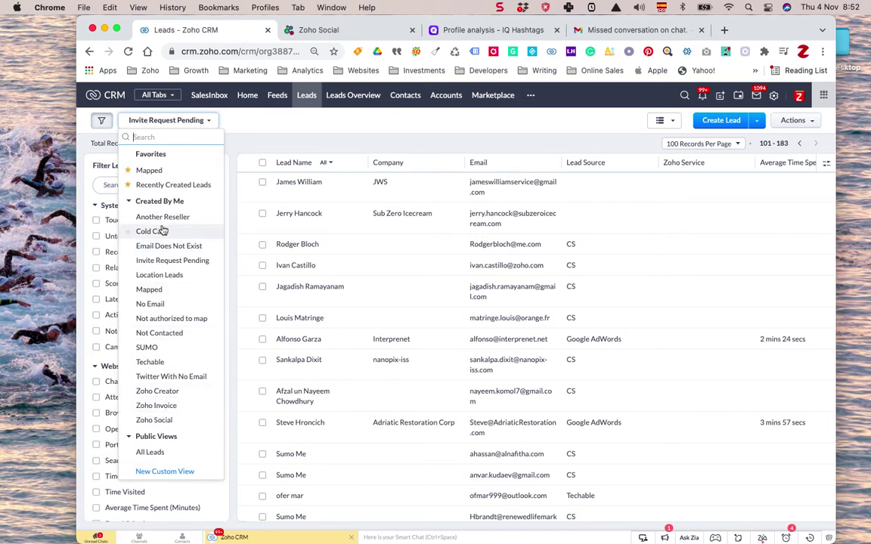
{"action": "left_click", "coordinate": [291, 137]}
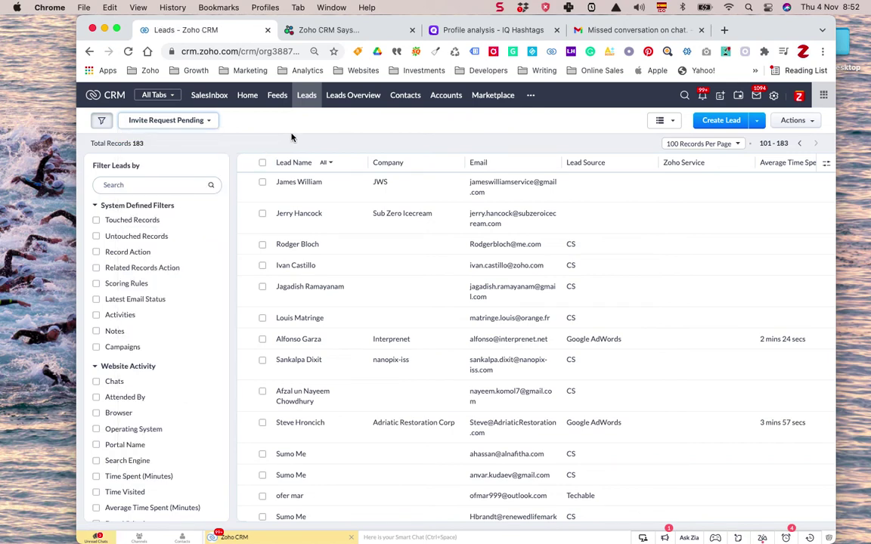
Prepare another mass email to all second-page leads with the Zoho Creator YouTube template and set it to Schedule Later
{"action": "left_click", "coordinate": [263, 164]}
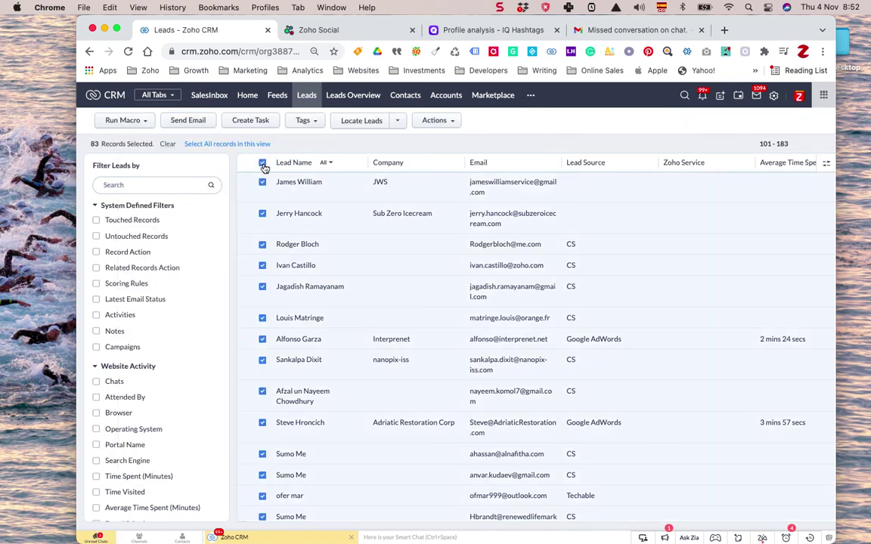
{"action": "left_click", "coordinate": [184, 121]}
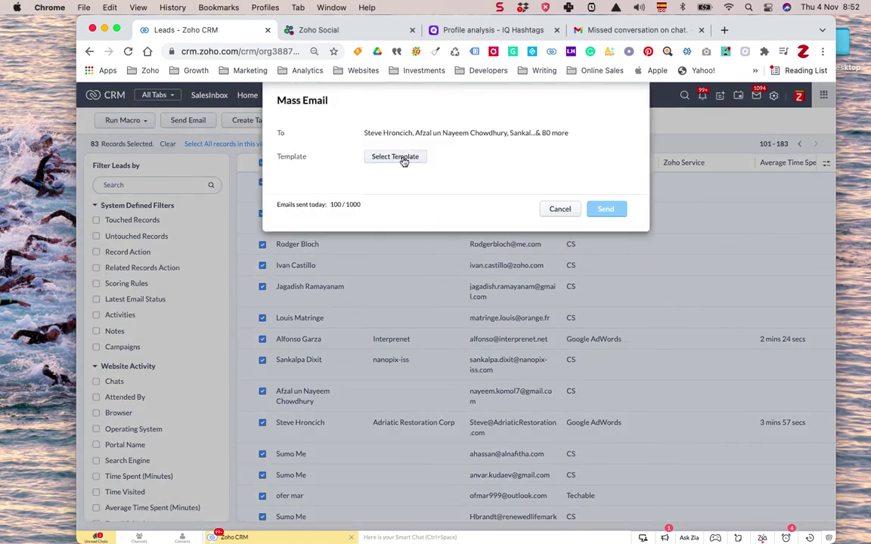
{"action": "left_click", "coordinate": [397, 156]}
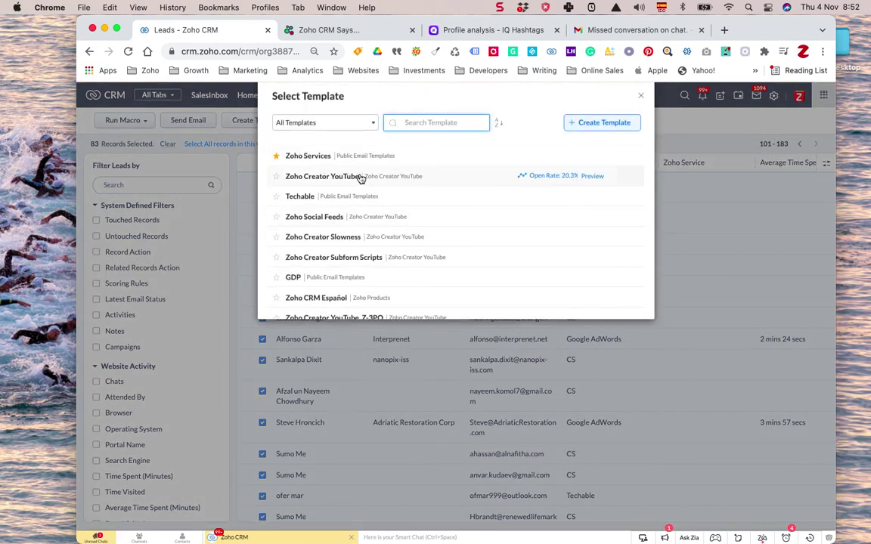
{"action": "left_click", "coordinate": [349, 179]}
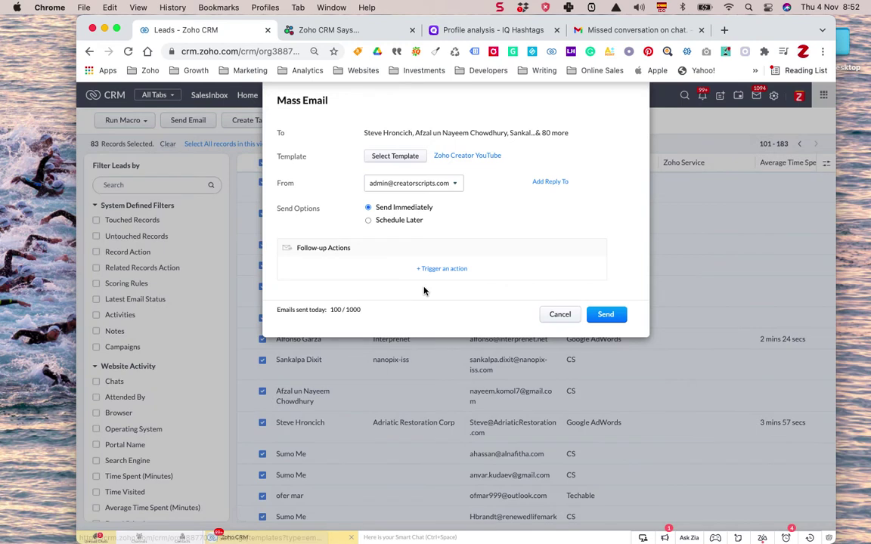
{"action": "left_click", "coordinate": [368, 220]}
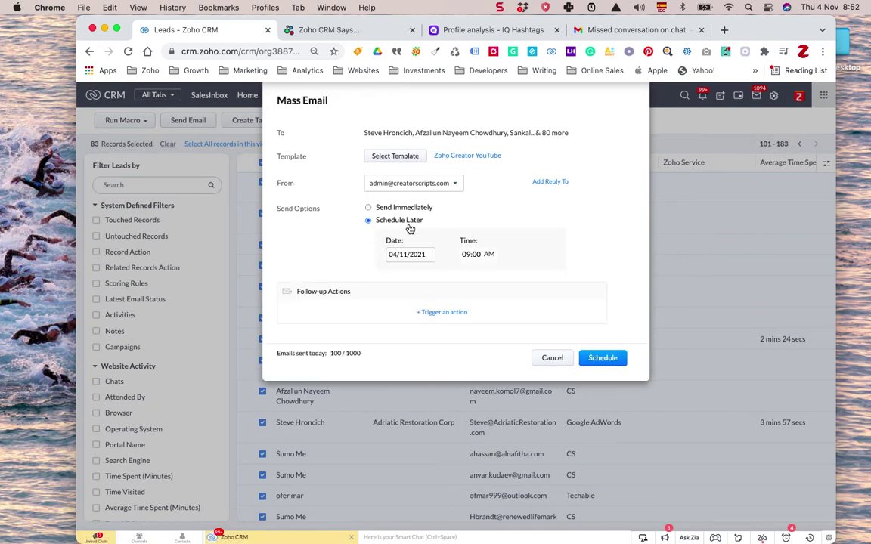